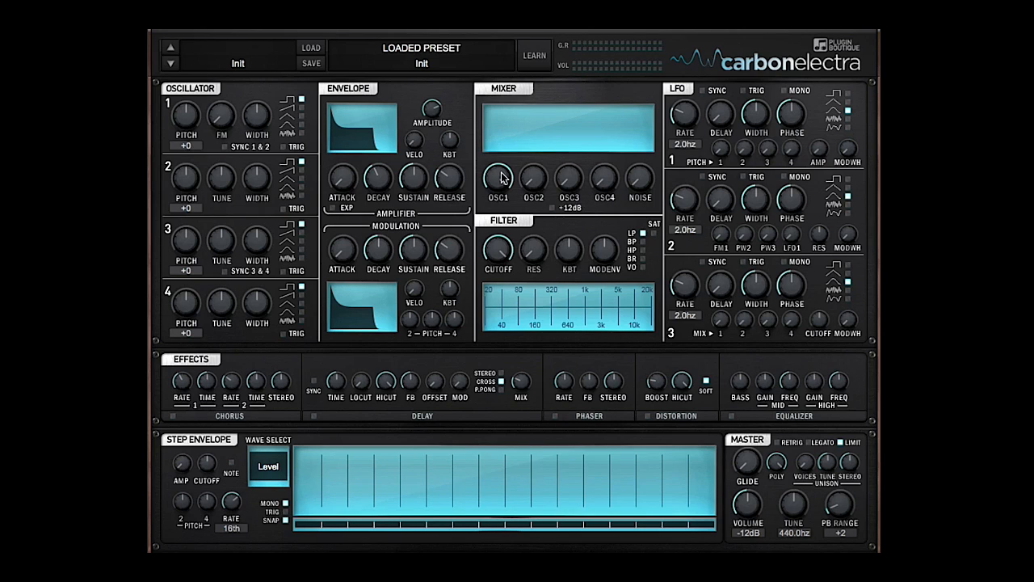
Balance the mixer levels of oscillators 1 to 3, with Osc 3 at -8 dB, and set Osc 2 to Saw and Osc 3 to Triangle
left_click_drag(499, 170, 504, 221)
left_click_drag(536, 181, 568, 67)
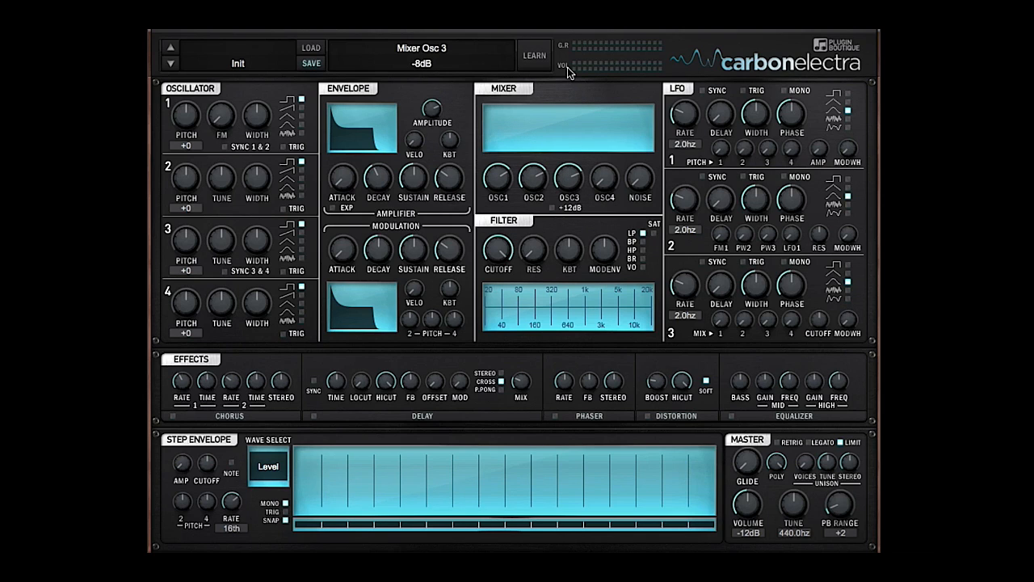
left_click(301, 169)
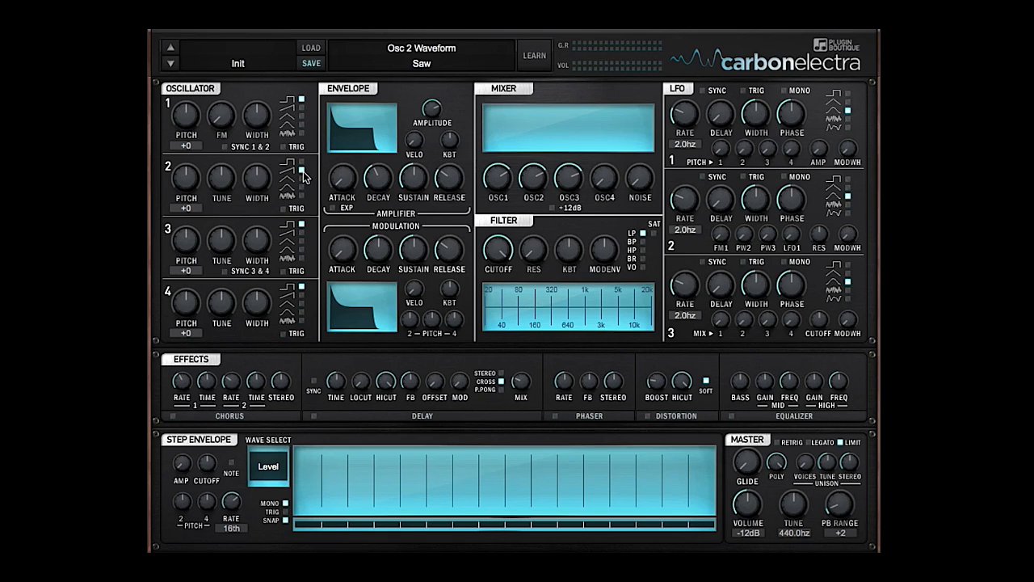
left_click(302, 241)
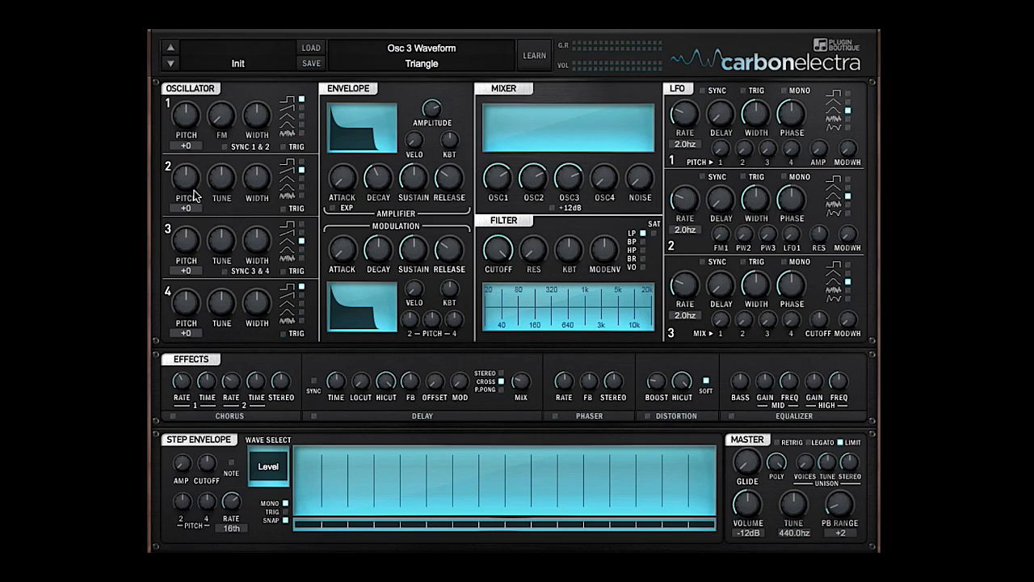
Set oscillator 2's pitch to -12, and detune oscillator 3 upward and oscillator 2 to -2.3 cents
left_click_drag(194, 196, 174, 206)
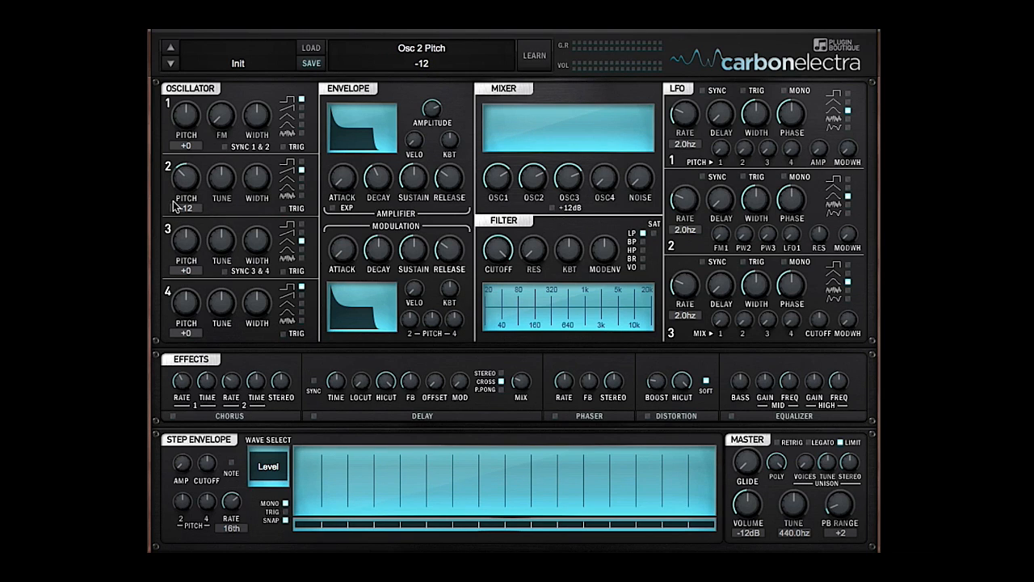
left_click(221, 245)
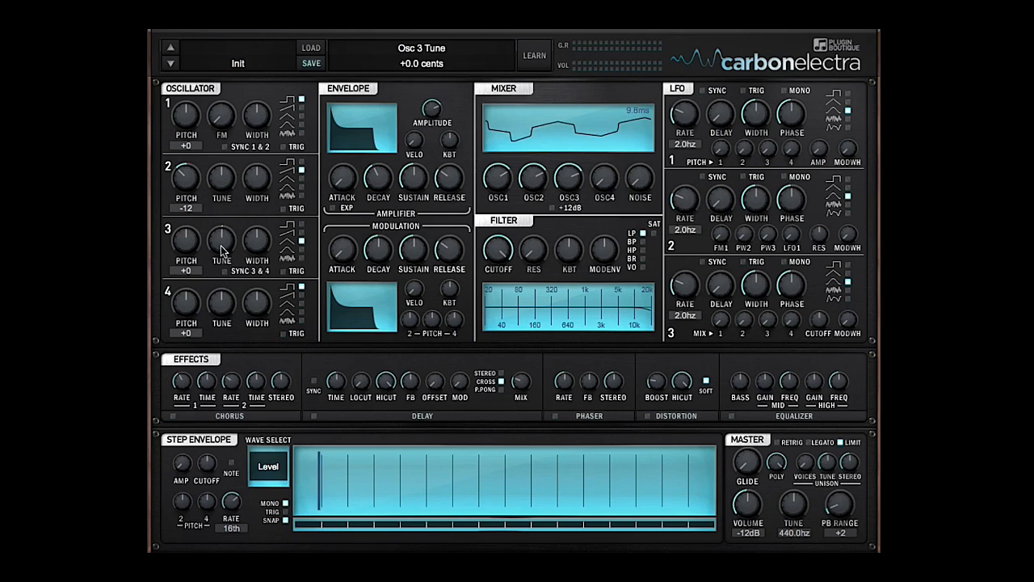
left_click_drag(222, 178, 435, 203)
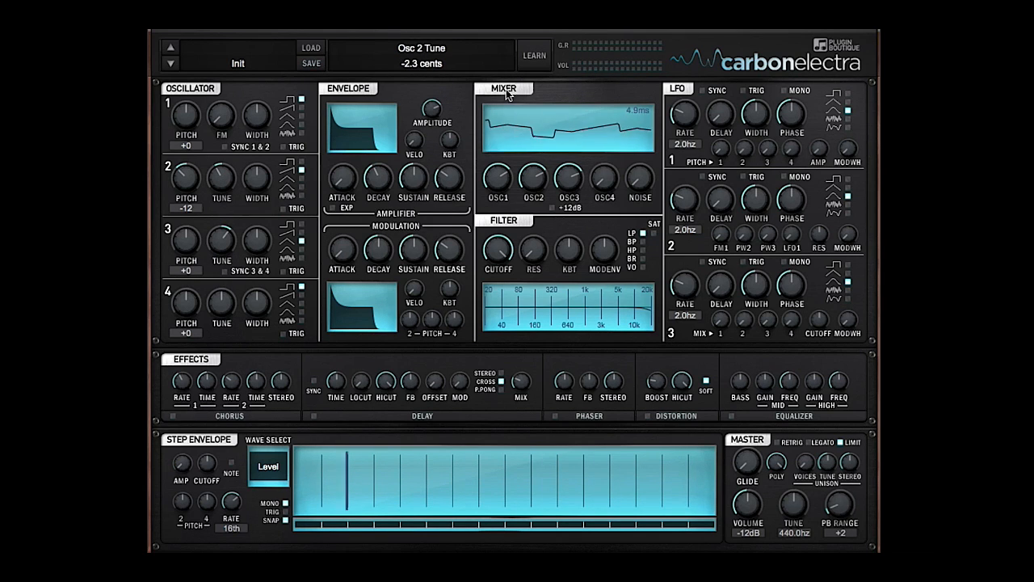
Set the amplifier envelope's sustain to 100% and its release to 12 ms
left_click_drag(416, 185, 430, 36)
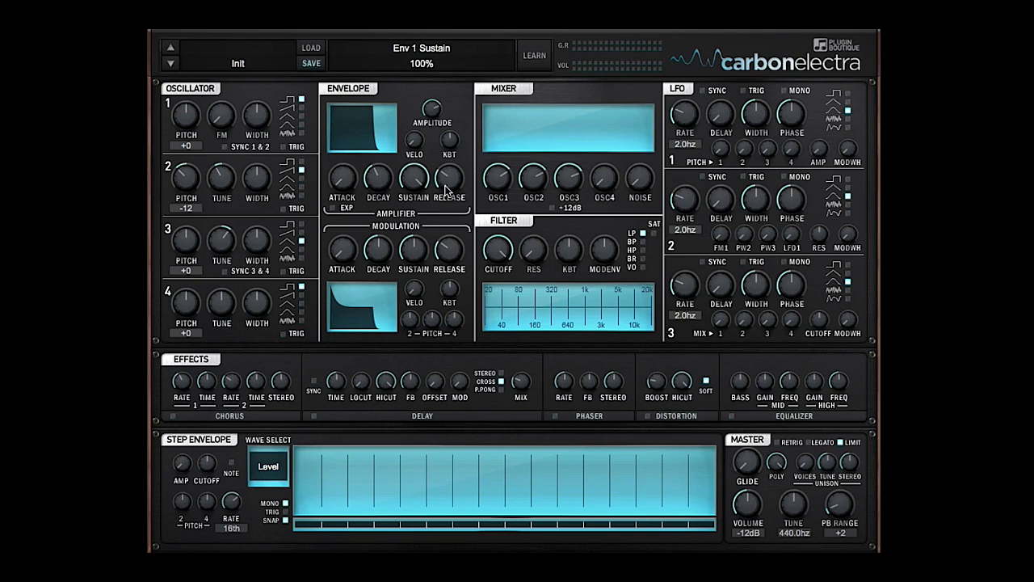
left_click_drag(446, 189, 446, 211)
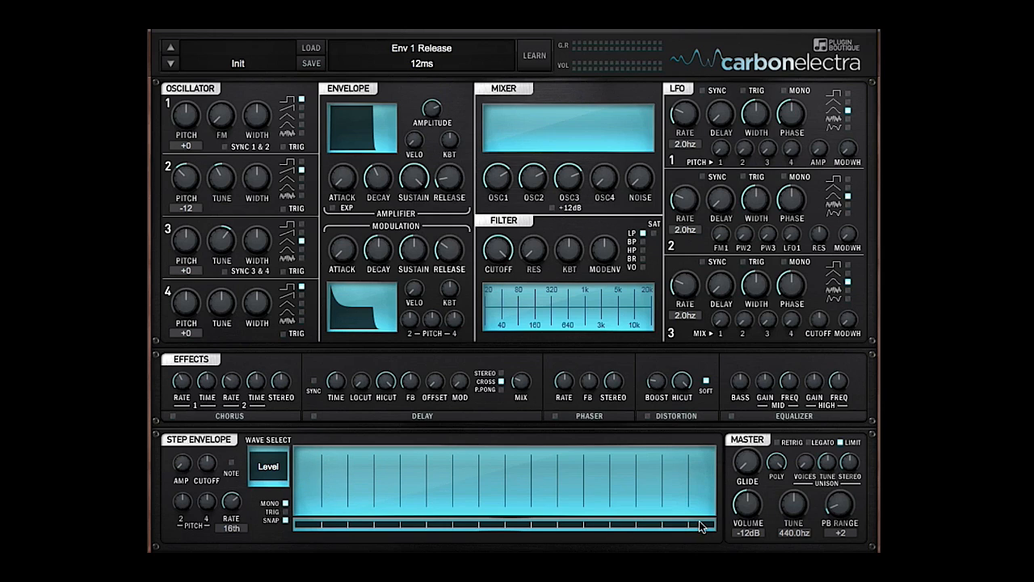
Shorten the step envelope loop to two steps and set its rate to 8th with its amp amount at 100%
left_click_drag(704, 524, 342, 526)
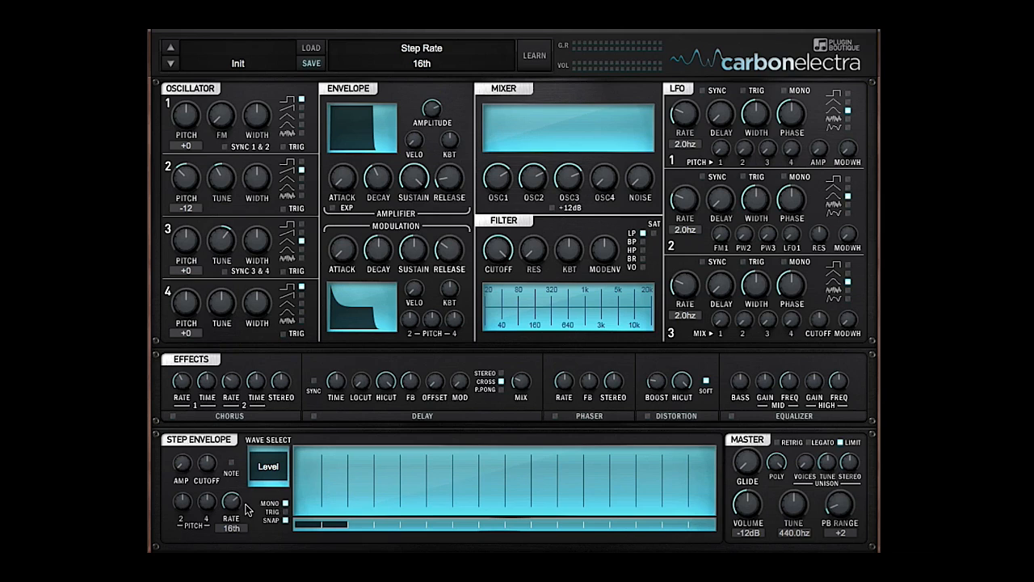
left_click_drag(238, 517, 238, 547)
left_click_drag(179, 470, 200, 208)
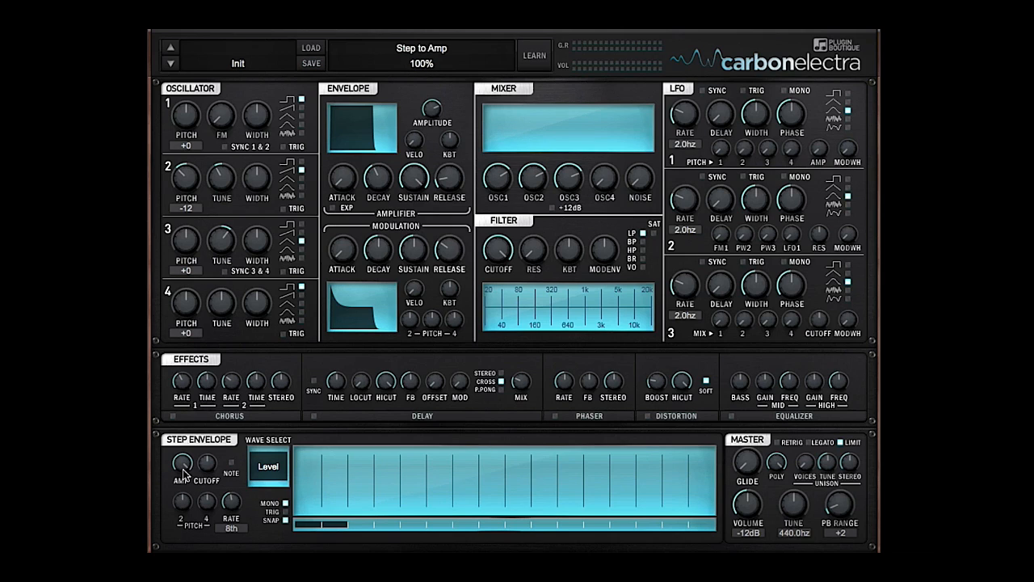
Cycle through the step envelope wave shapes back to Level and fill the first step at 100%
left_click(270, 482)
left_click(268, 478)
left_click(269, 476)
left_click(269, 477)
left_click(269, 477)
left_click(270, 478)
left_click(270, 477)
left_click(300, 457)
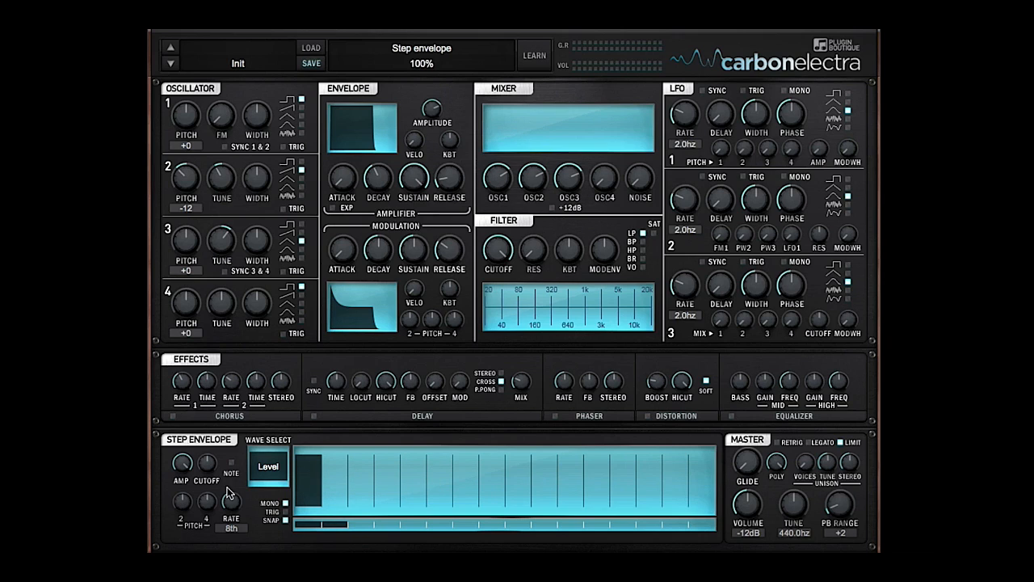
Set the step envelope rate to 16th and turn on its Trig and Mono options
left_click_drag(232, 502, 237, 485)
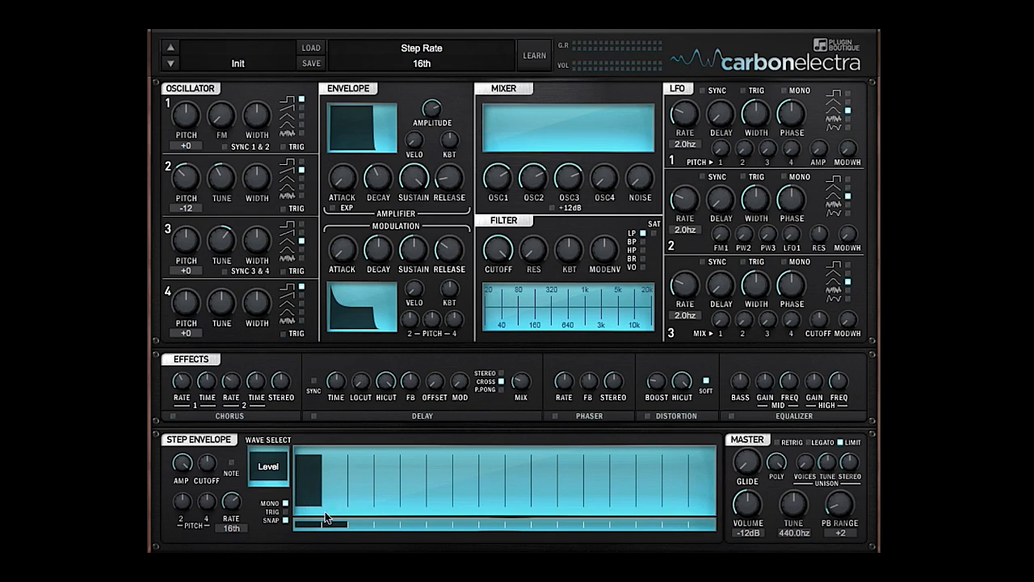
left_click(284, 518)
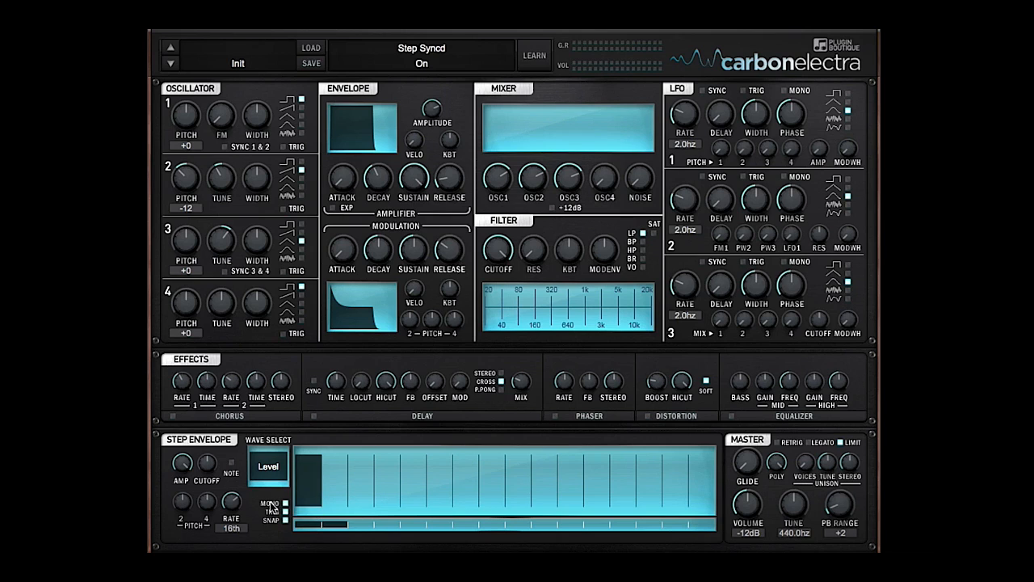
left_click_drag(321, 461, 315, 494)
left_click(285, 503)
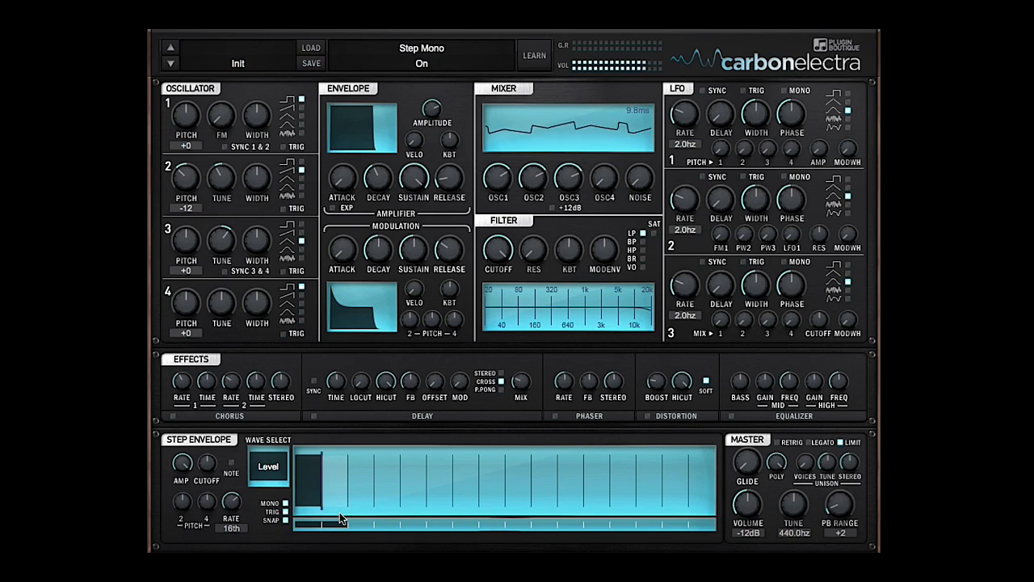
Draw a Sine wave into the first step of the step envelope and turn its Trig option off
left_click(265, 476)
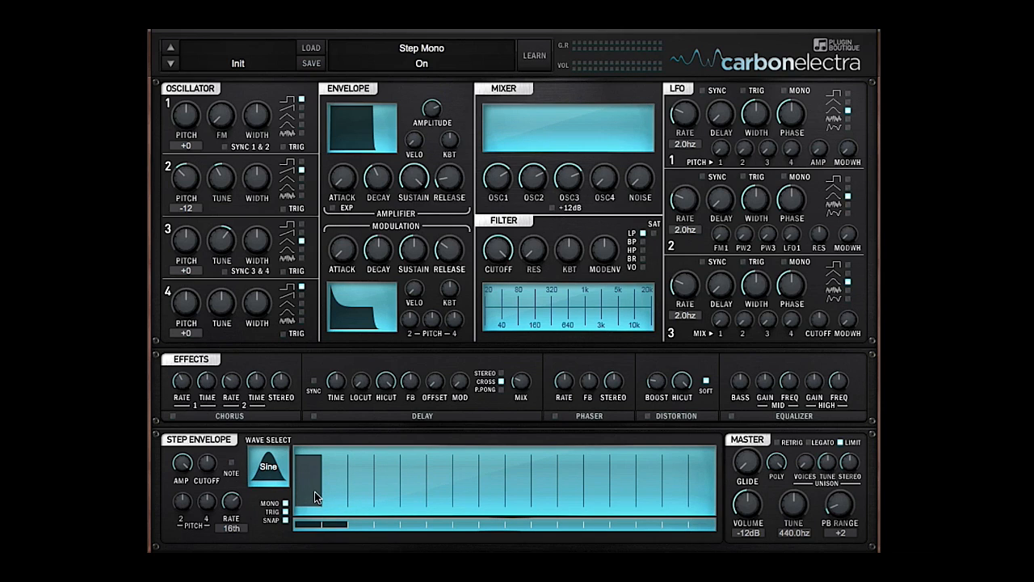
left_click_drag(315, 500, 381, 457)
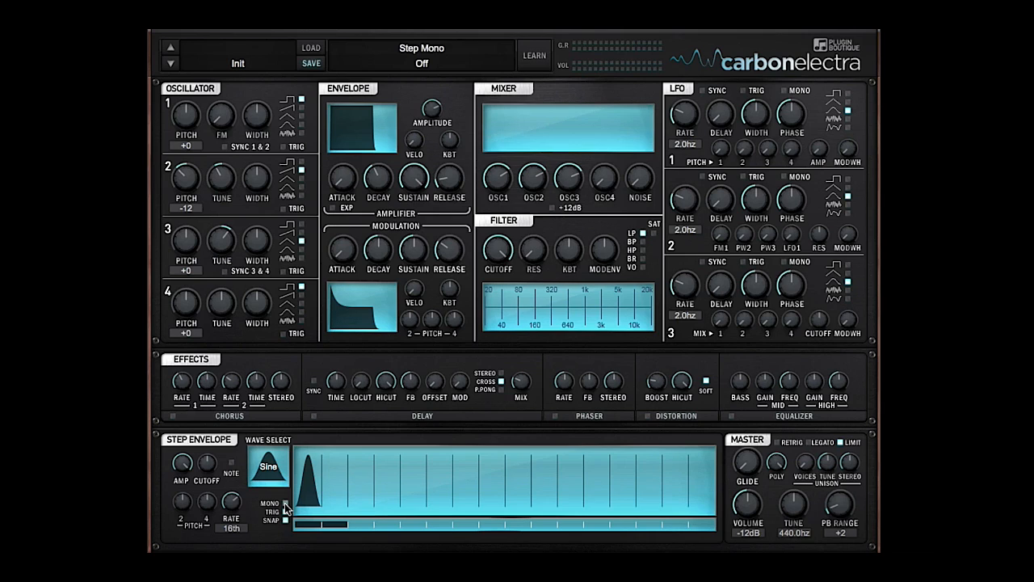
left_click(285, 512)
Draw the Pulse wave into the first two steps and replace both with the Exp wave at 100%
left_click_drag(273, 472, 296, 413)
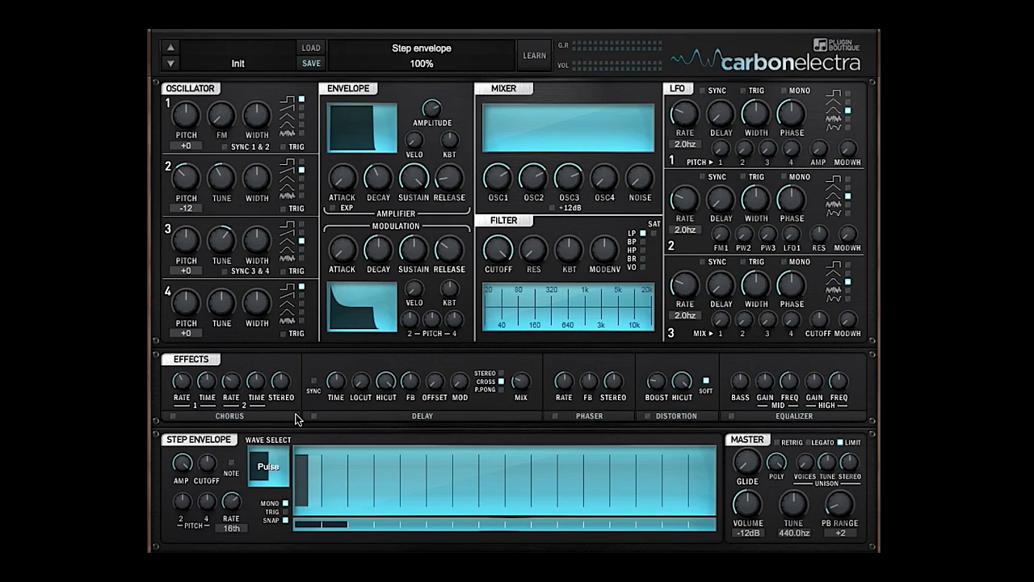
left_click_drag(335, 490, 332, 384)
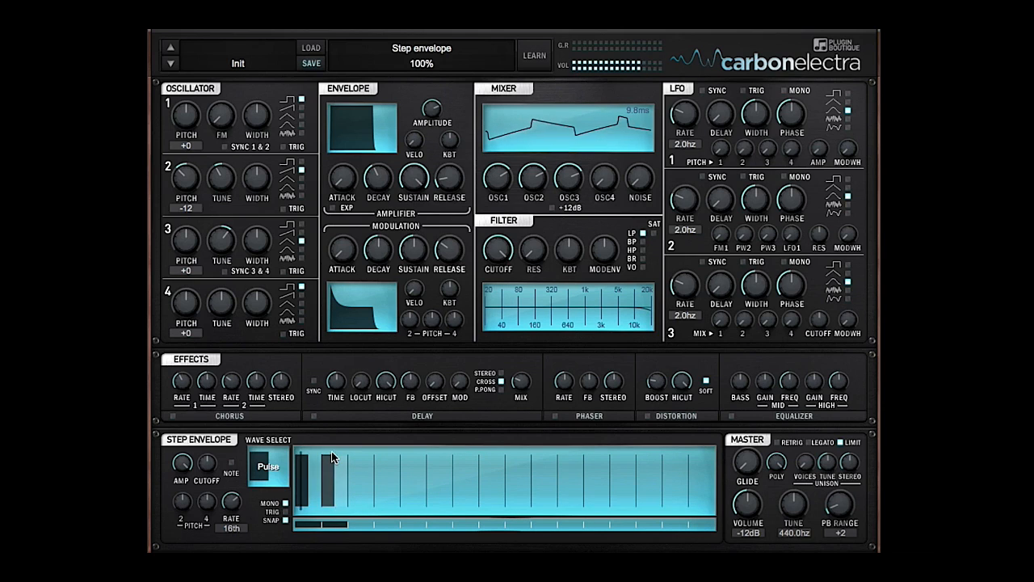
left_click(279, 475)
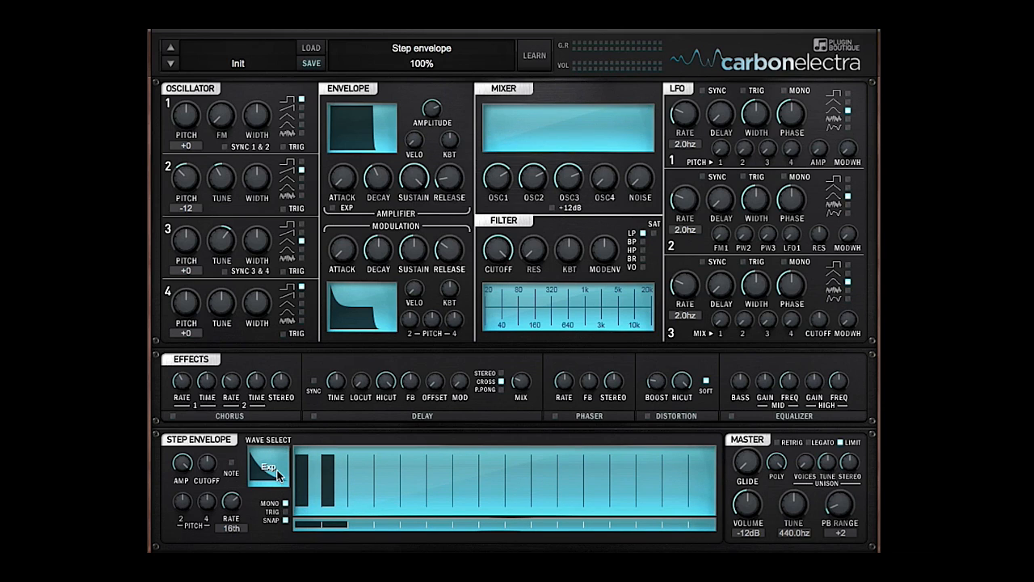
mouse_move(312, 476)
left_mouse_down()
mouse_move(304, 380)
mouse_move(325, 372)
mouse_move(324, 356)
left_mouse_up()
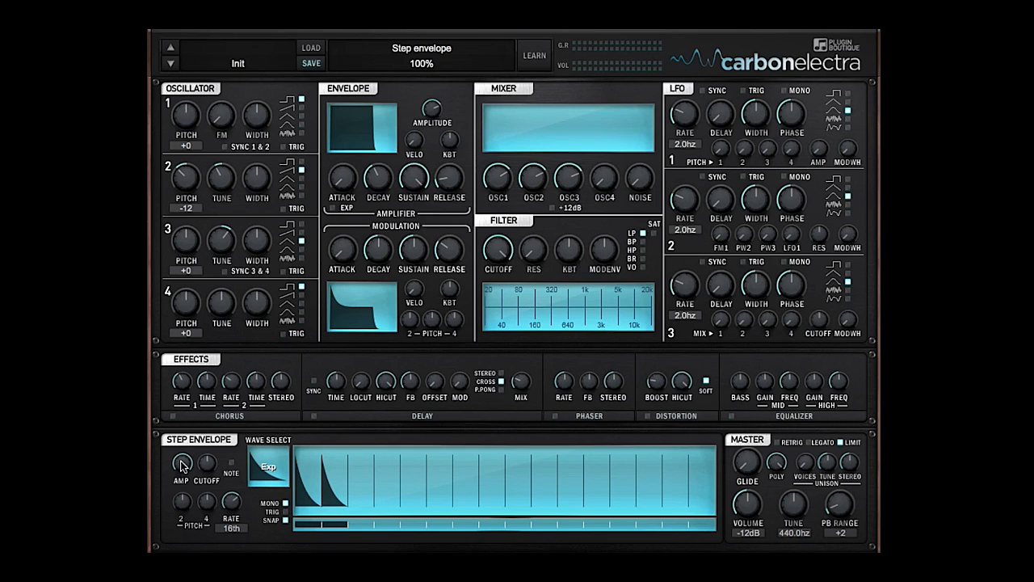
Switch the step envelope from amp to cutoff, with amp at 0% and cutoff at 100%, and lower the filter cutoff to 16.35 Hz
left_click_drag(181, 463, 183, 554)
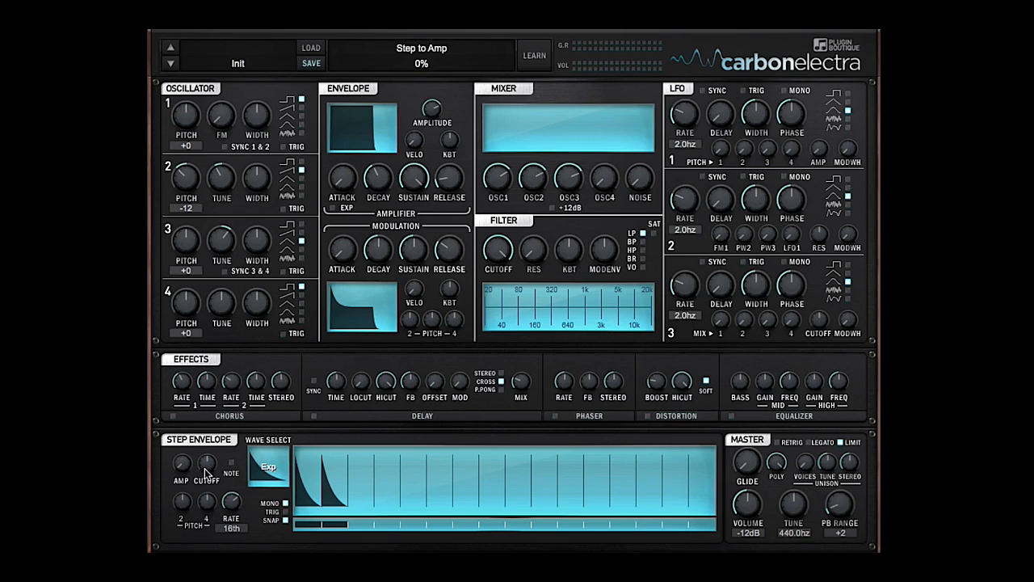
left_click_drag(208, 471, 219, 321)
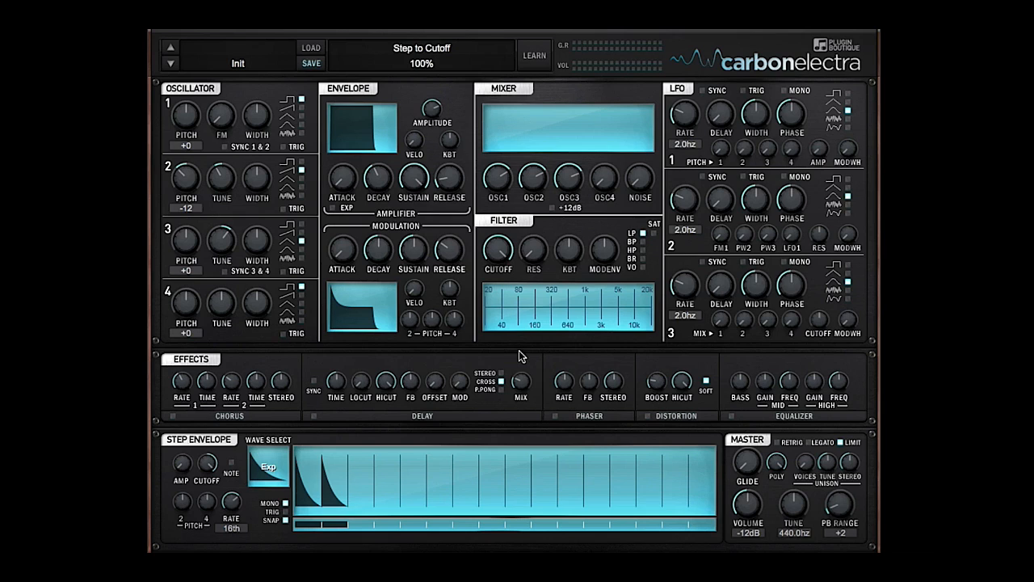
left_click_drag(502, 252, 549, 483)
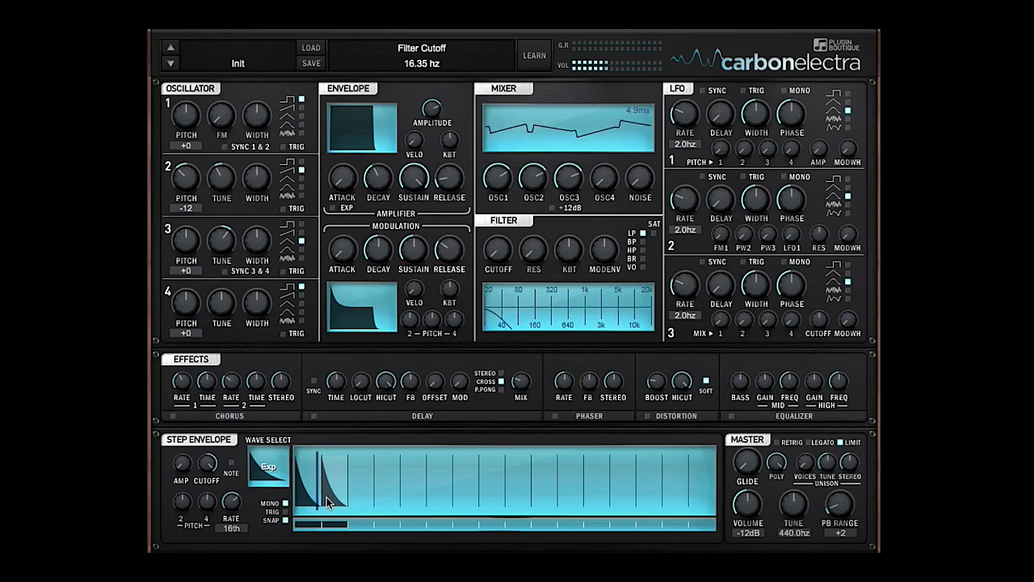
Set the step rate to 8th and shape the first step as Exp and the second as Exp-rev at 100%
left_click_drag(231, 502, 232, 542)
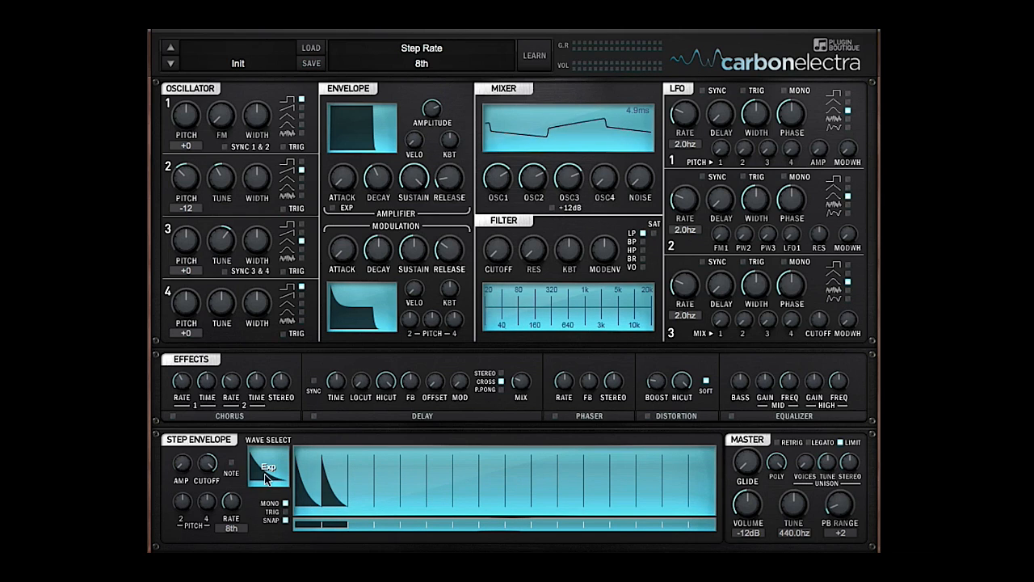
left_click_drag(315, 485, 371, 354)
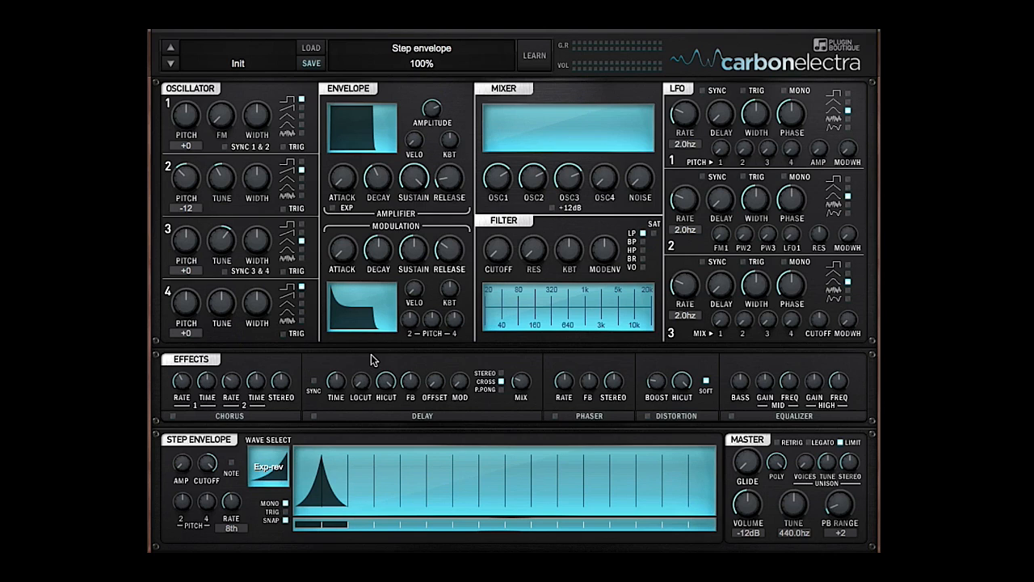
left_click_drag(303, 472, 289, 415)
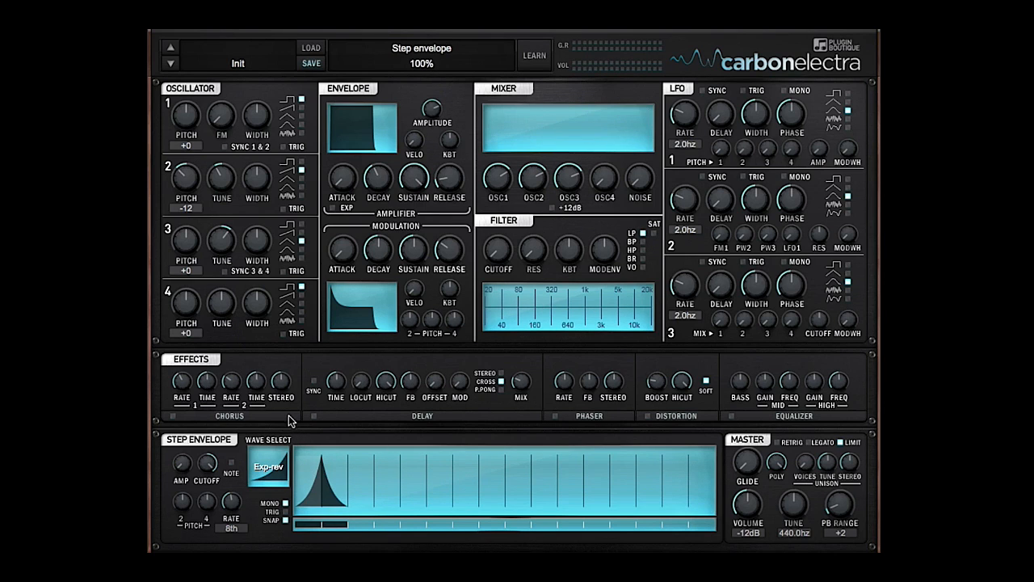
left_click_drag(332, 487, 348, 334)
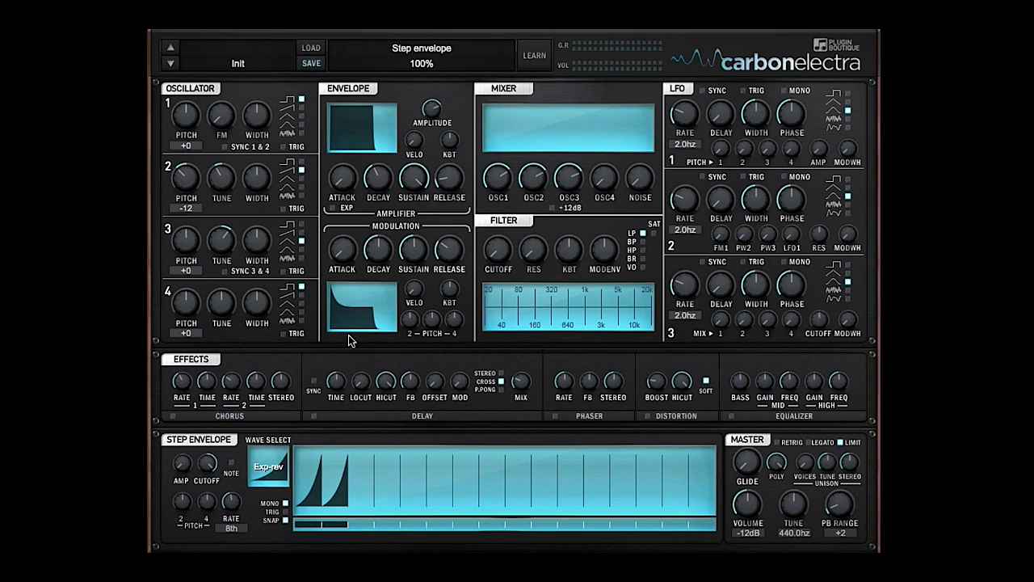
left_click(268, 467)
left_click_drag(304, 470, 305, 445)
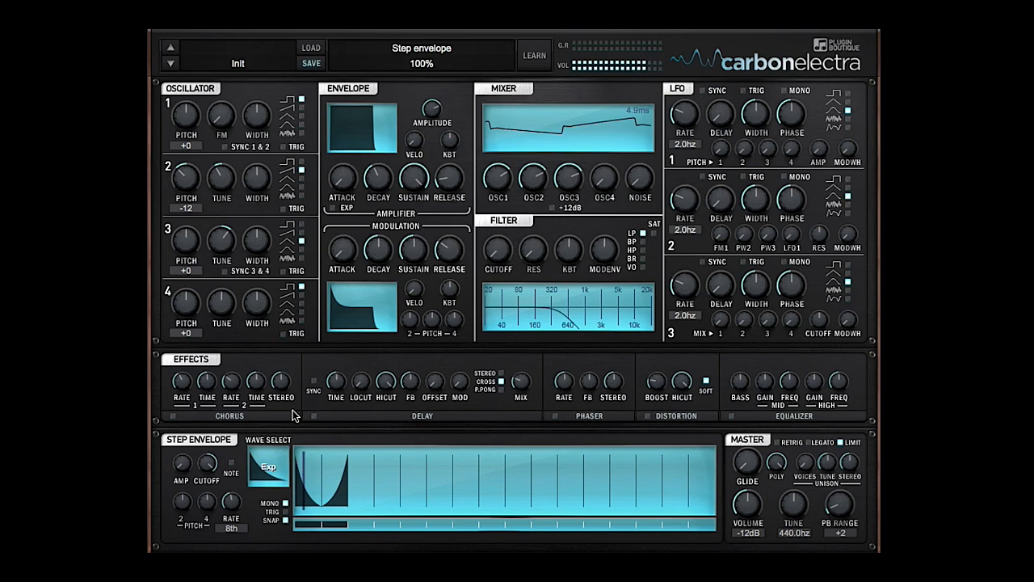
Reshape the curves of the first two steps in Edit mode, giving the second step a 74% plateau that drops to 26%
left_click(270, 477)
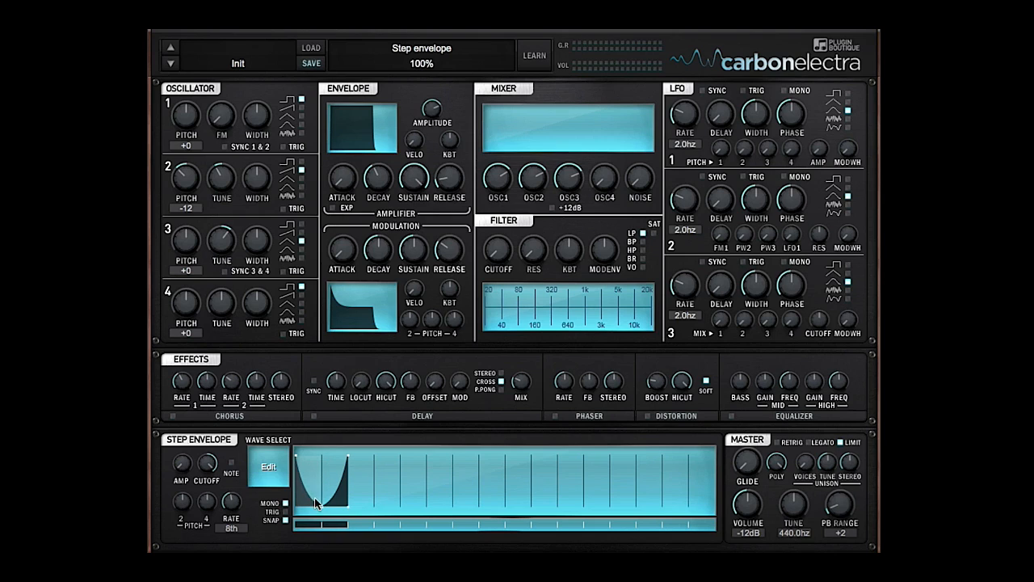
mouse_move(332, 489)
left_mouse_down()
mouse_move(300, 498)
mouse_move(313, 491)
mouse_move(305, 496)
mouse_move(309, 460)
mouse_move(310, 477)
mouse_move(347, 452)
mouse_move(322, 470)
mouse_move(345, 476)
left_mouse_up()
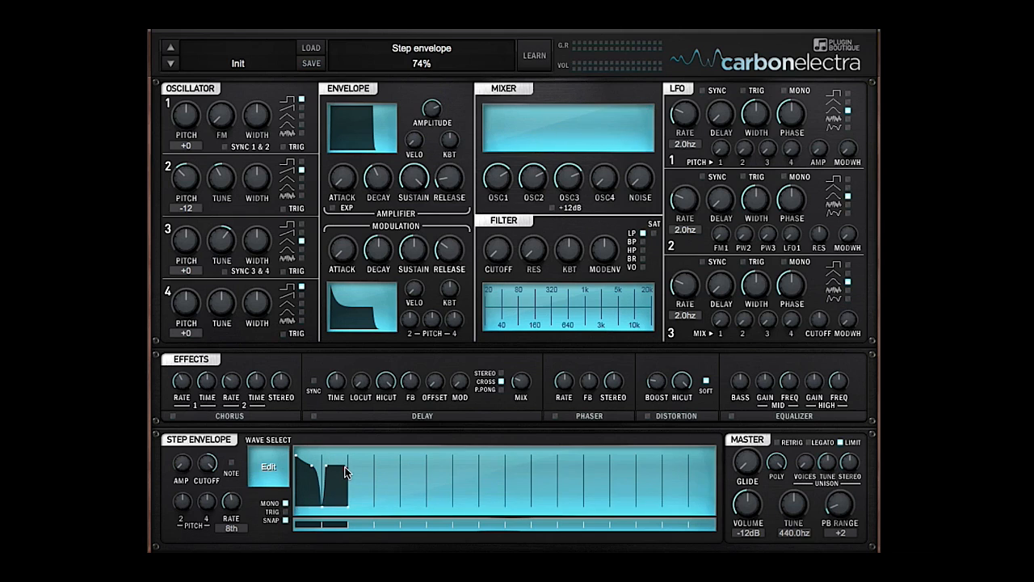
left_click_drag(341, 490, 341, 487)
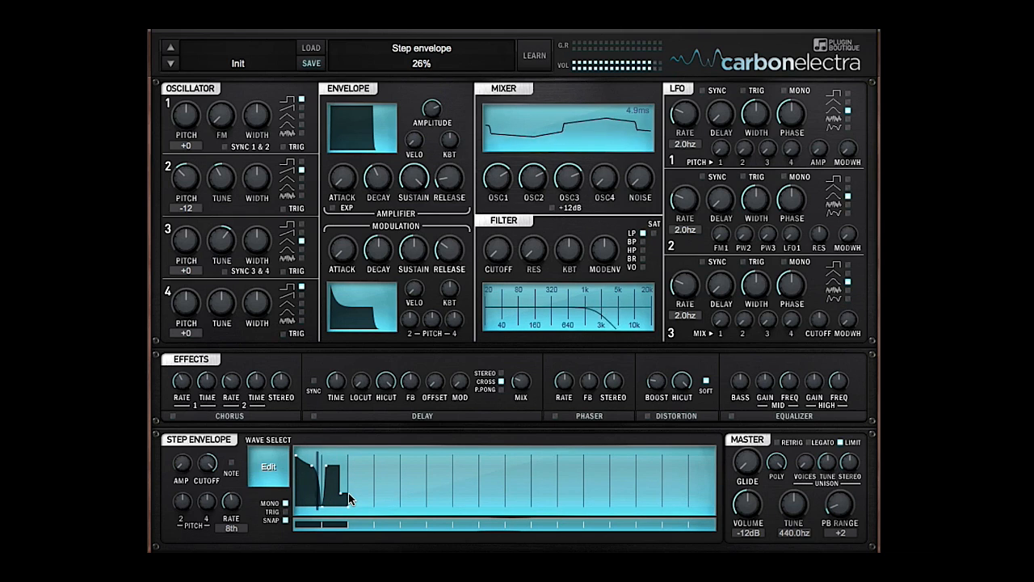
Raise the filter resonance to around 16% and reduce the step envelope's cutoff amount to 50%
left_click_drag(532, 246, 537, 229)
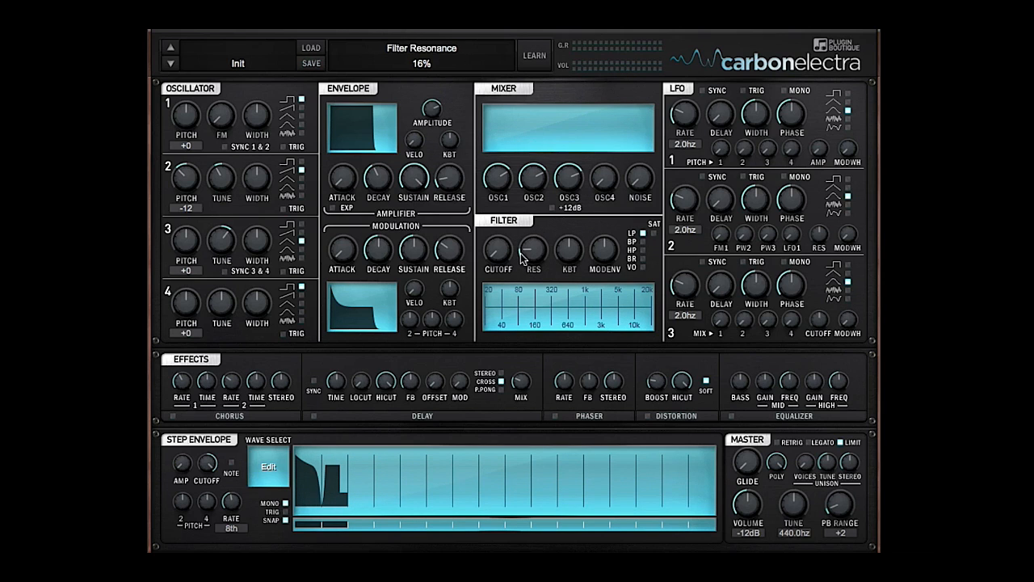
left_click_drag(532, 254, 535, 244)
mouse_move(208, 473)
left_mouse_down()
mouse_move(215, 507)
mouse_move(208, 455)
mouse_move(210, 488)
left_mouse_up()
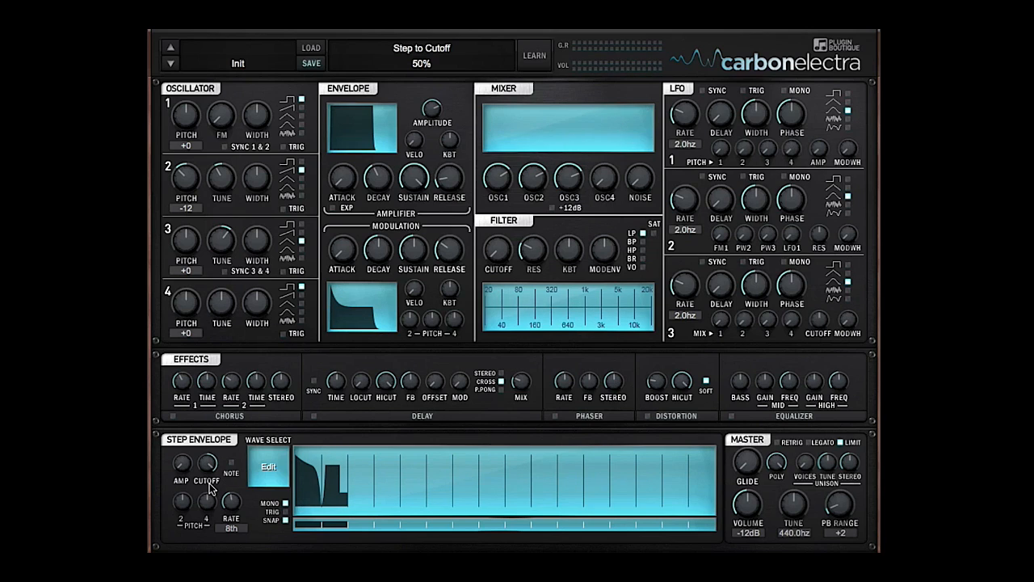
Reset the step envelope's cutoff amount to 0% and turn on its Note option
double_click(209, 467)
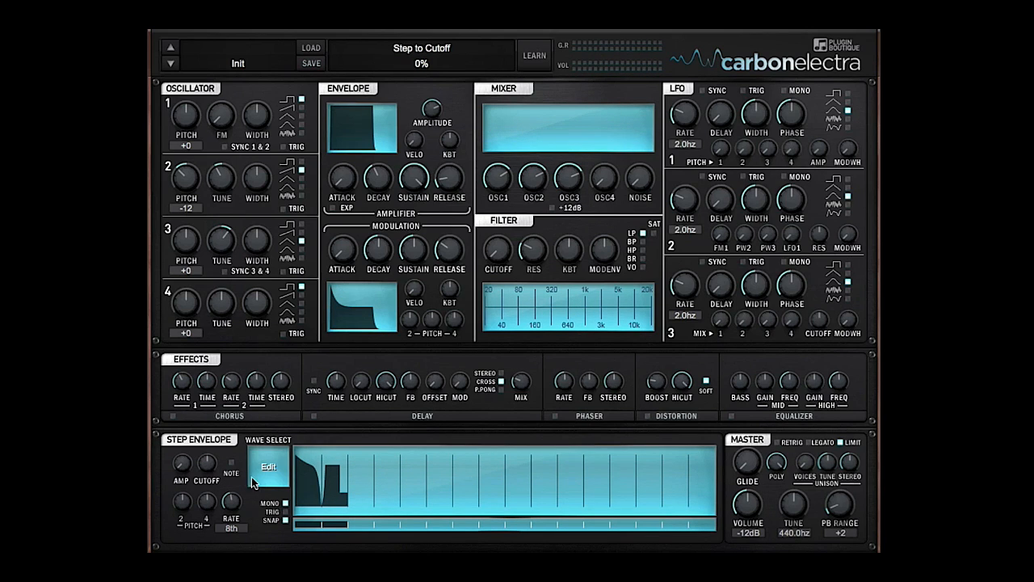
left_click(231, 465)
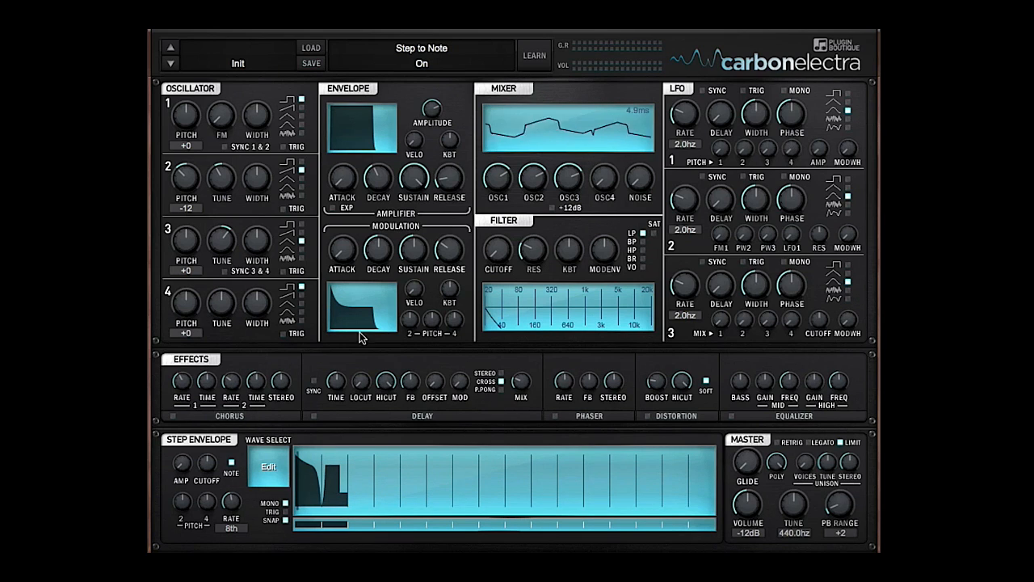
Open the filter cutoff fully to 26.58 kHz and reset the filter resonance to 0%
left_click_drag(497, 252, 520, 89)
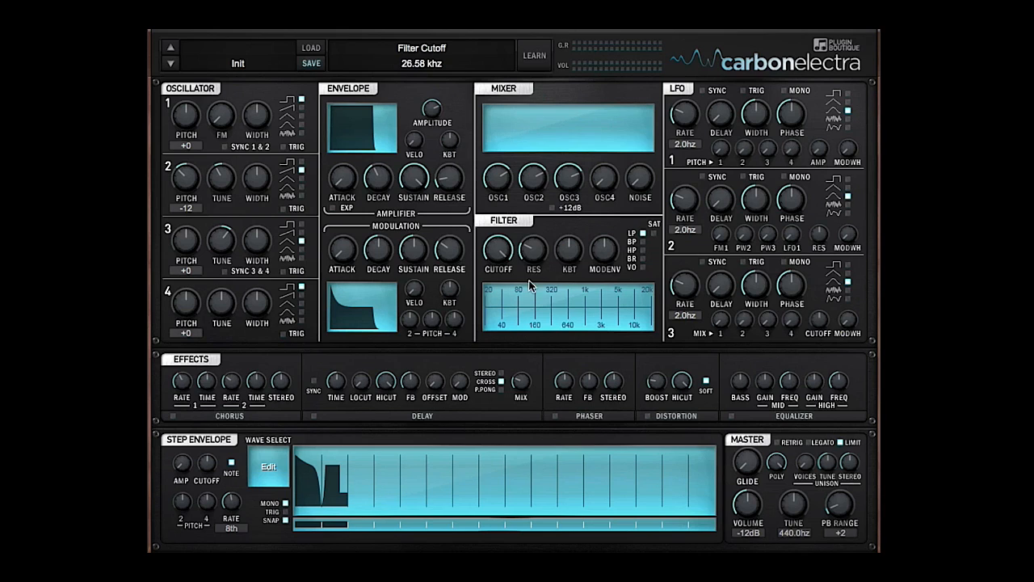
left_click(531, 252)
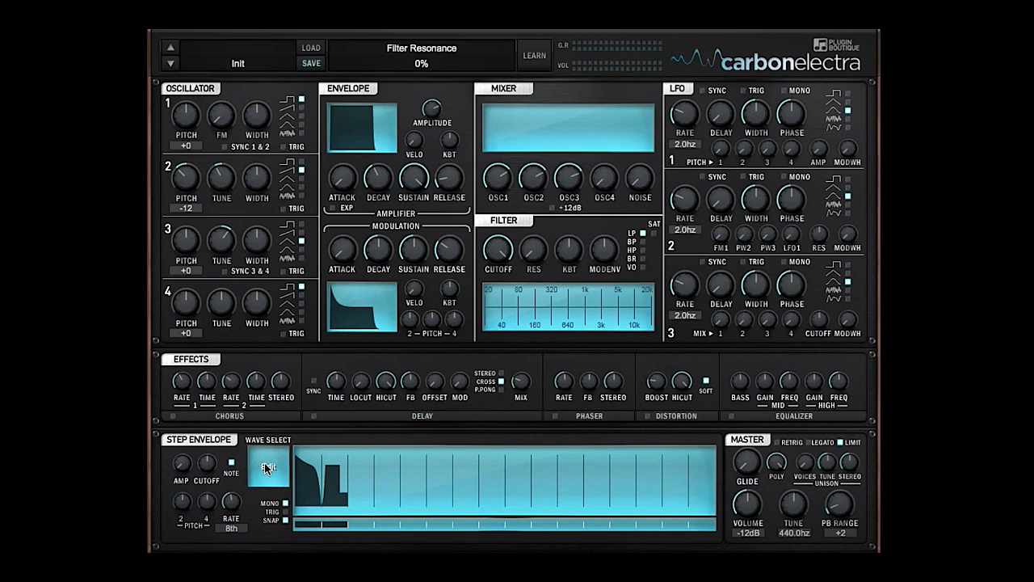
Switch the step wave to Level, extend the step length to 4, and flatten the first two steps to 0 st
left_click_drag(269, 468, 276, 407)
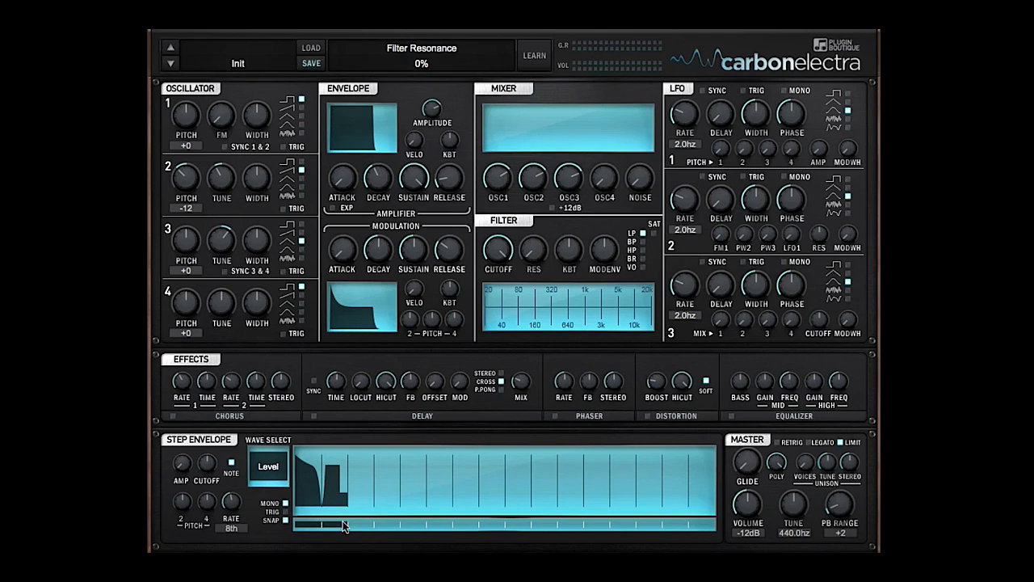
left_click_drag(344, 526, 386, 530)
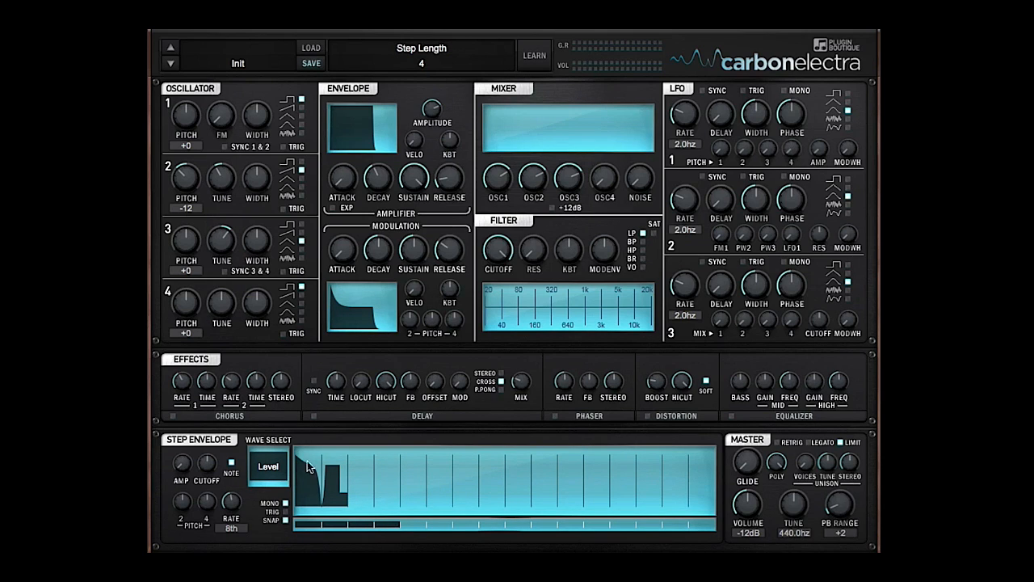
left_click_drag(315, 499, 315, 527)
left_click_drag(338, 466, 340, 522)
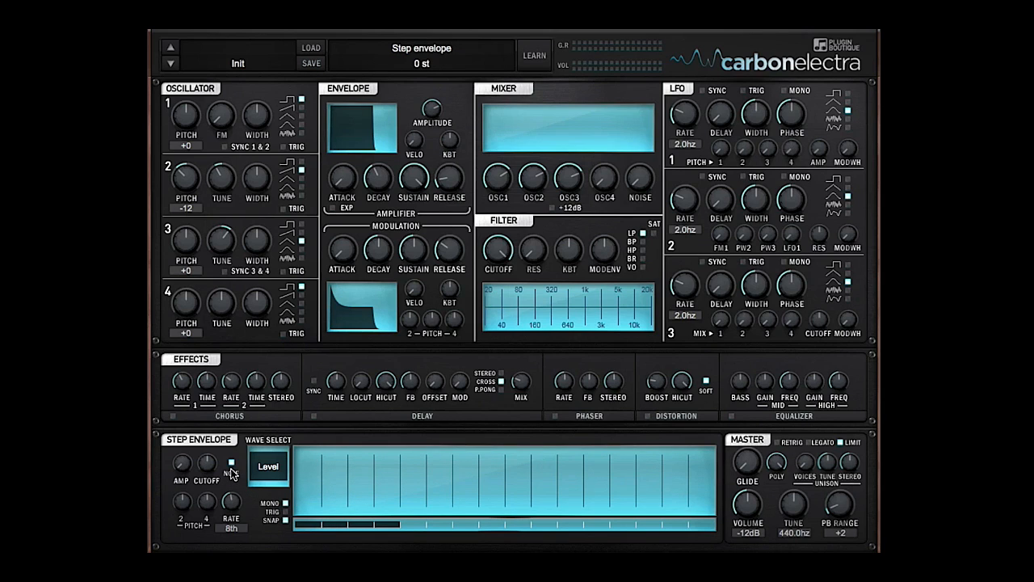
Draw rising note levels on steps two to four, leaving step one at zero and ending at 12 st on step four
left_click(285, 520)
left_click_drag(309, 494, 310, 483)
mouse_move(310, 477)
left_mouse_down()
mouse_move(310, 468)
mouse_move(310, 484)
left_mouse_up()
left_click_drag(334, 492, 369, 482)
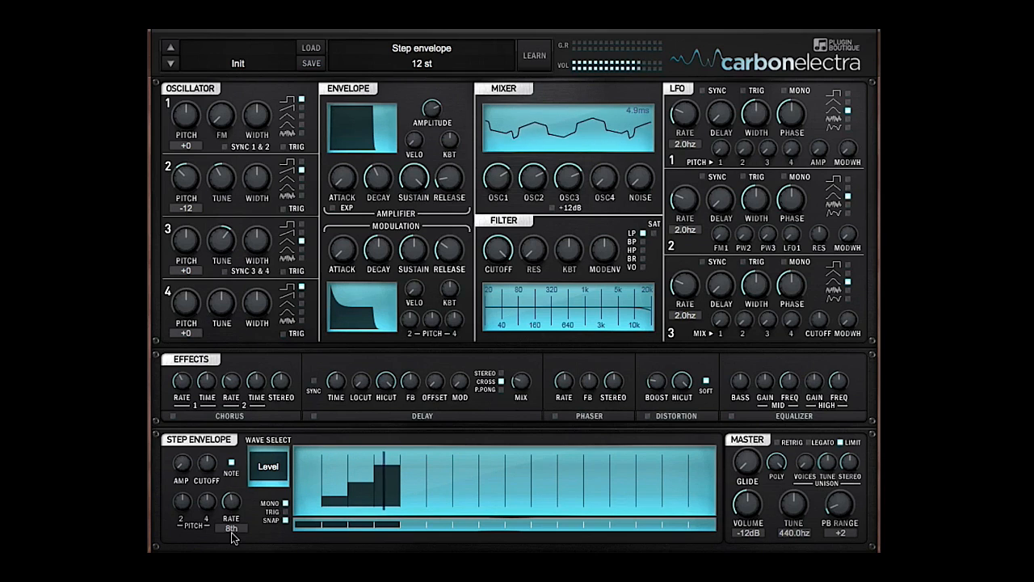
Set the step rate to 16th and extend the step length to 8
left_click_drag(231, 507, 232, 480)
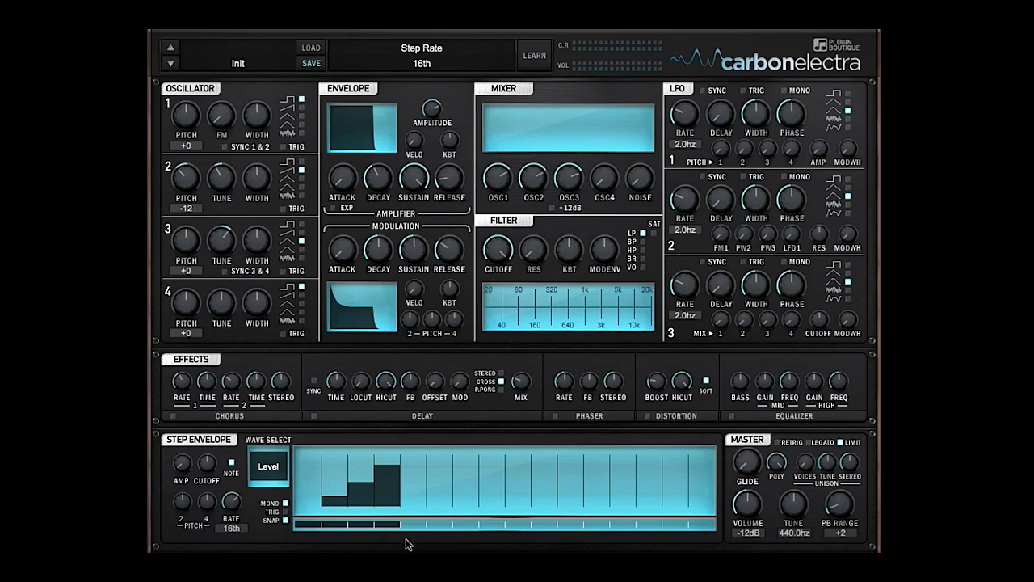
left_click_drag(397, 527, 419, 527)
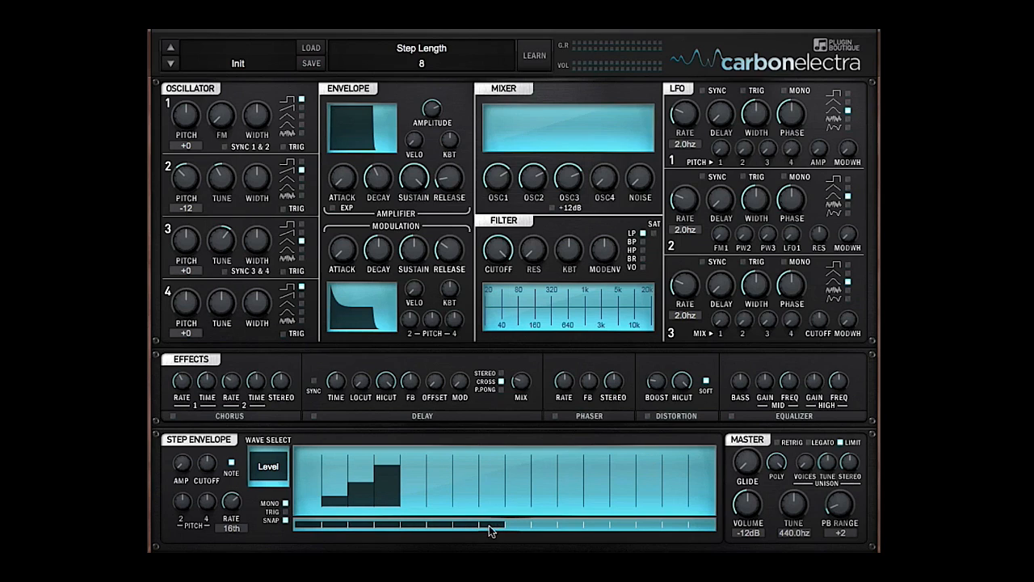
Try a Pulse shape at 9 st on the fifth step, and reset that step to 0 st with the Level wave selected
left_click(268, 460)
left_click(413, 474)
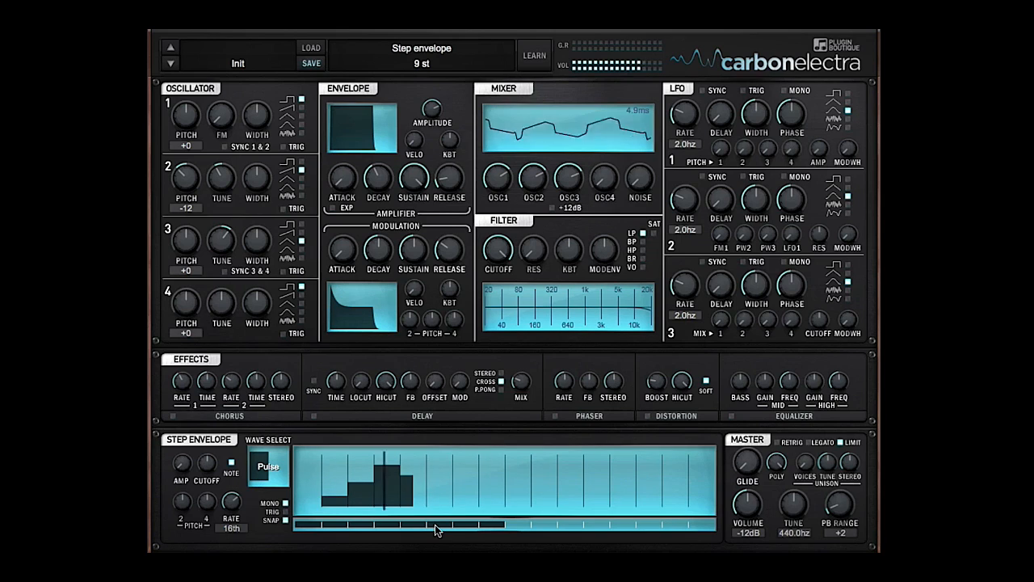
double_click(409, 481)
left_click_drag(257, 475, 284, 493)
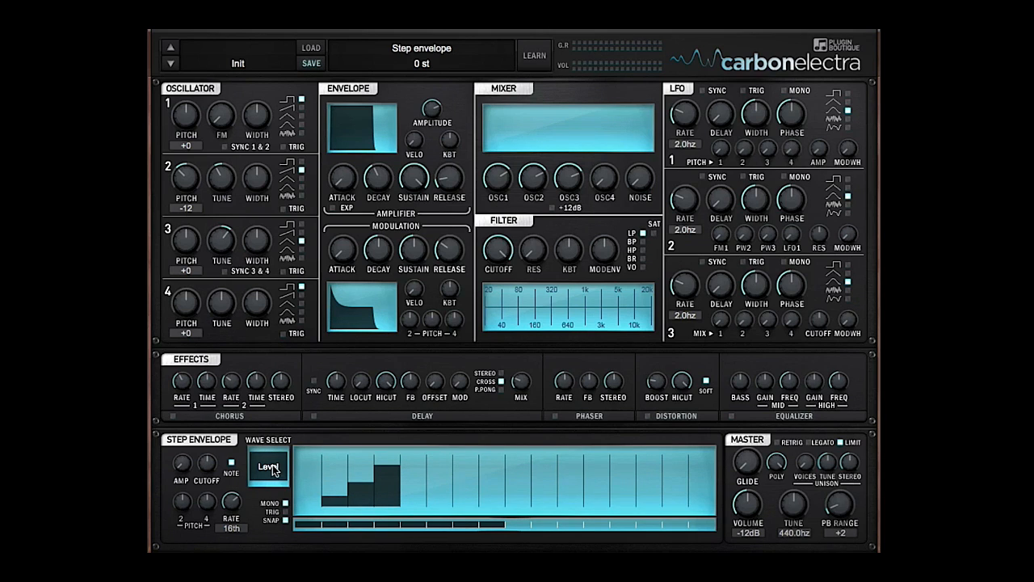
Shape the fifth step as Exp-rev at 15 st and steps six to eight as Sine at 15, 15 and 12 st
left_click_drag(272, 466, 276, 436)
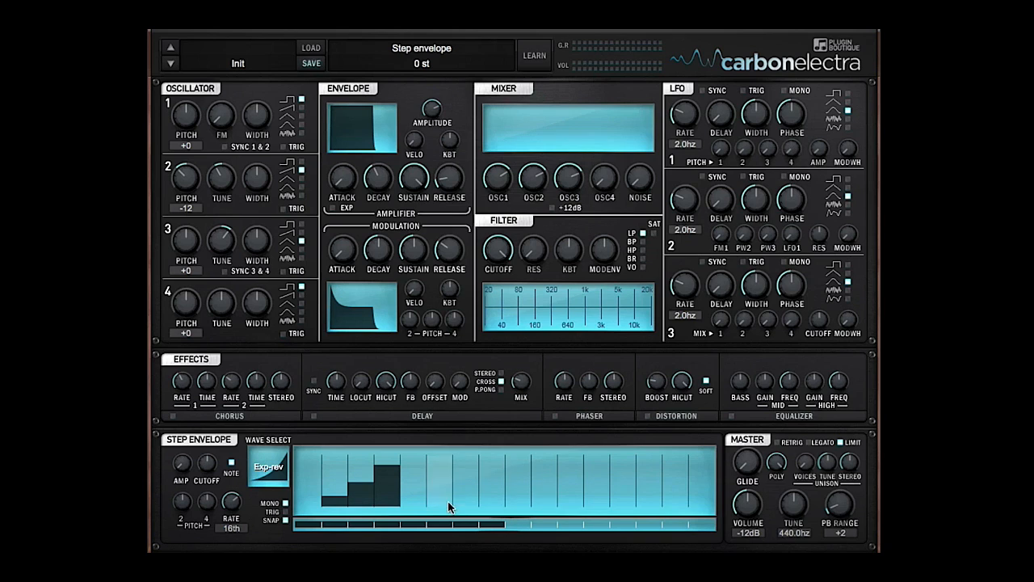
left_click_drag(417, 491, 430, 460)
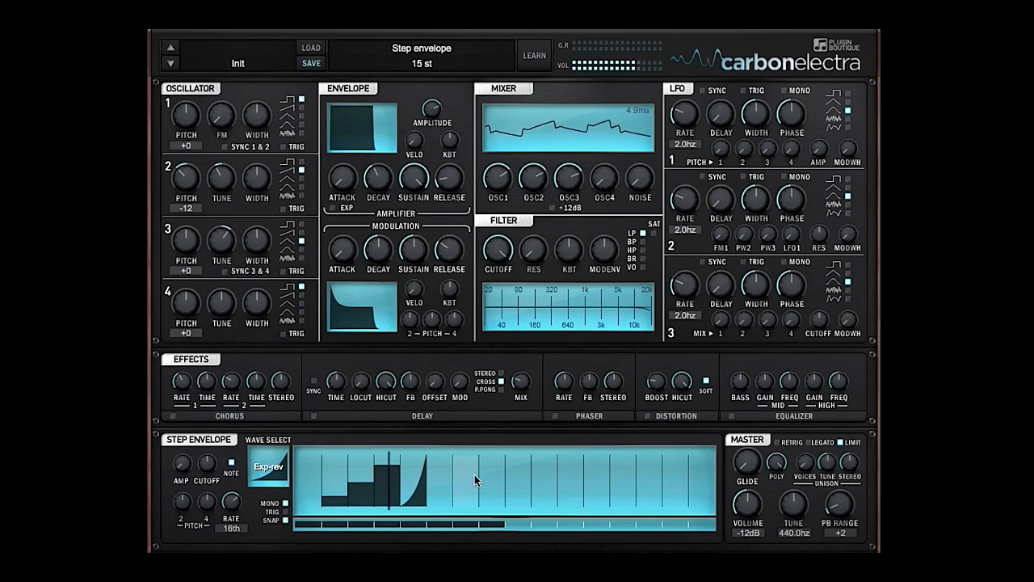
left_click_drag(274, 456, 277, 499)
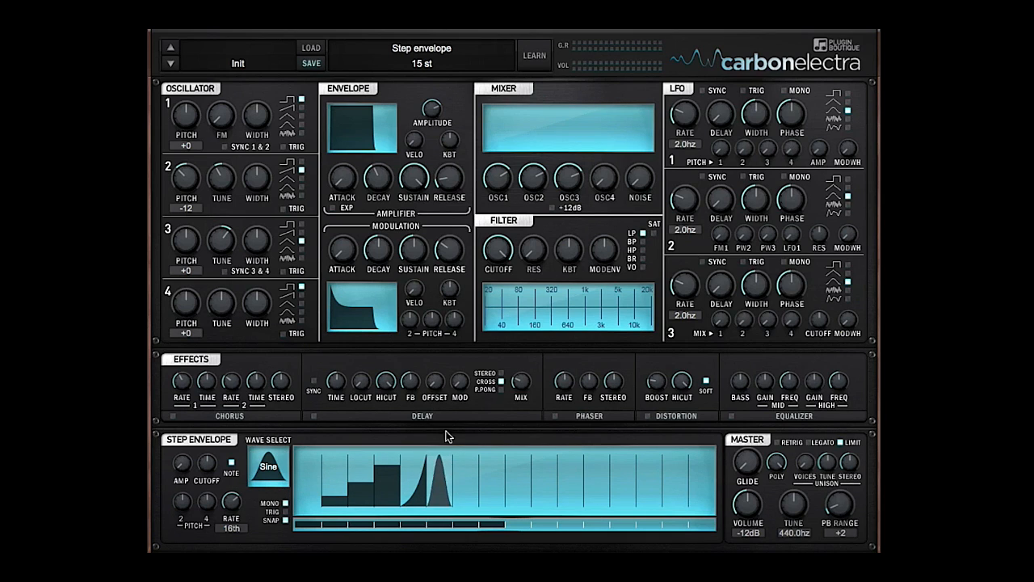
left_click(461, 463)
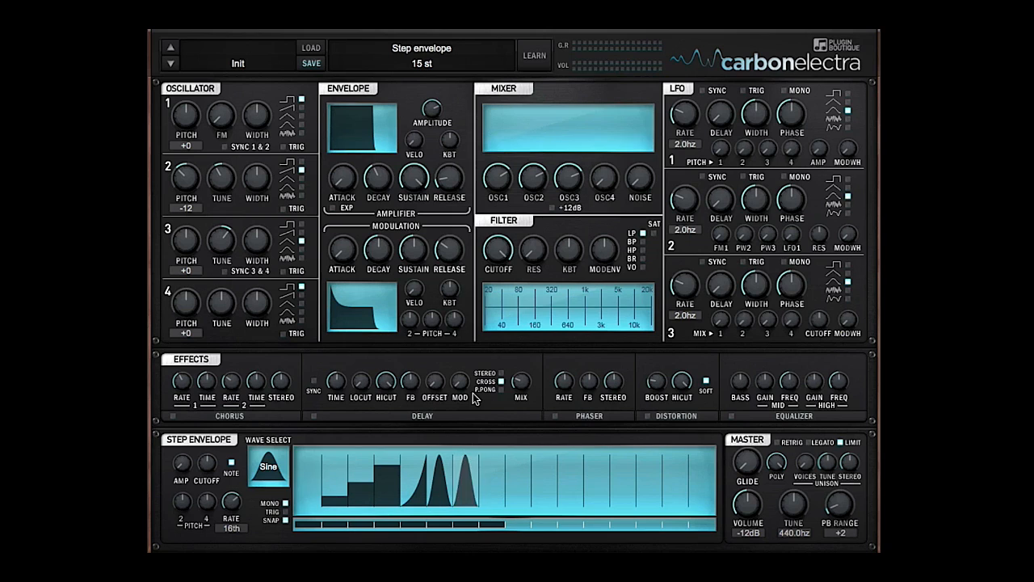
left_click_drag(490, 495, 495, 478)
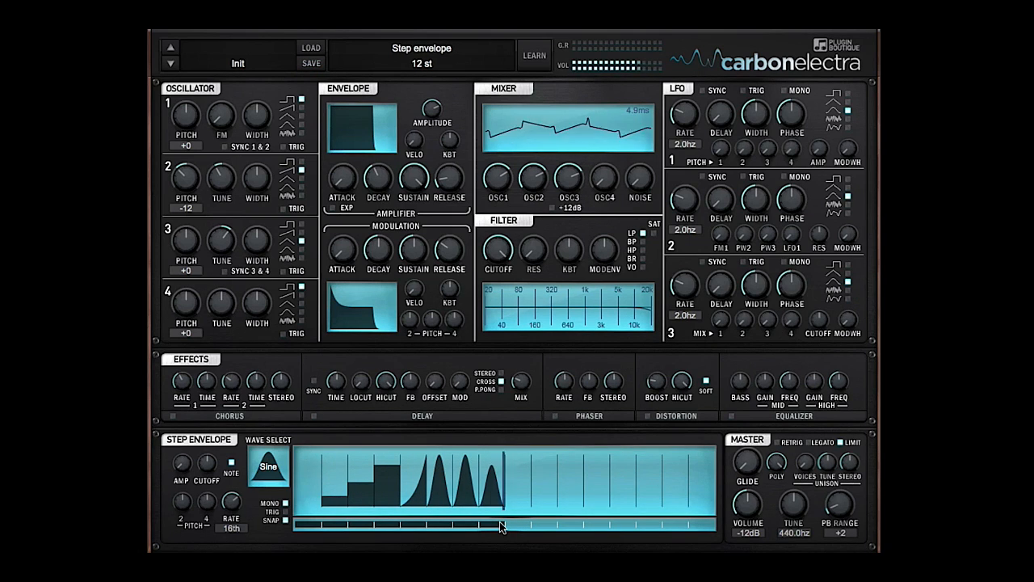
left_click(499, 523)
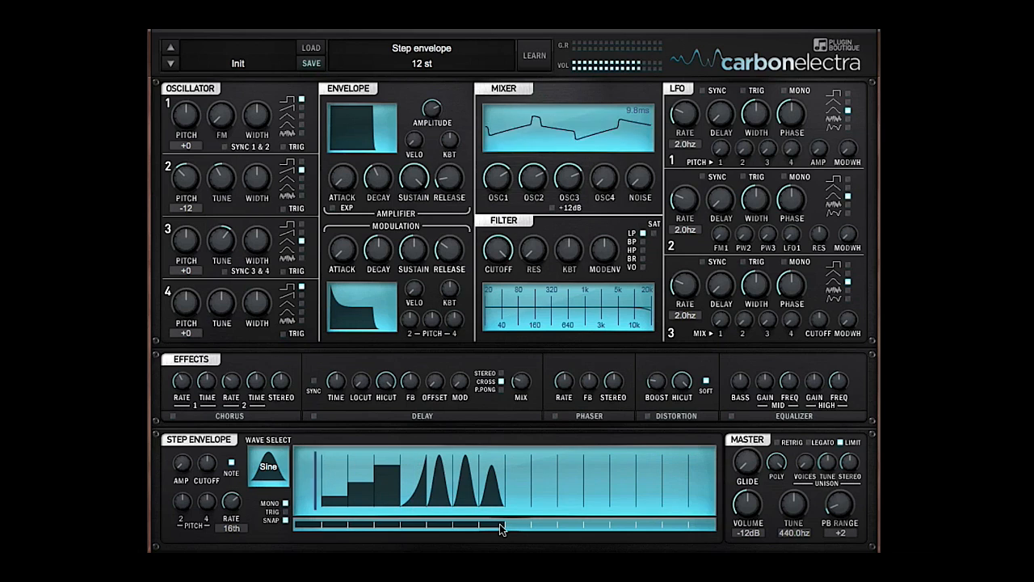